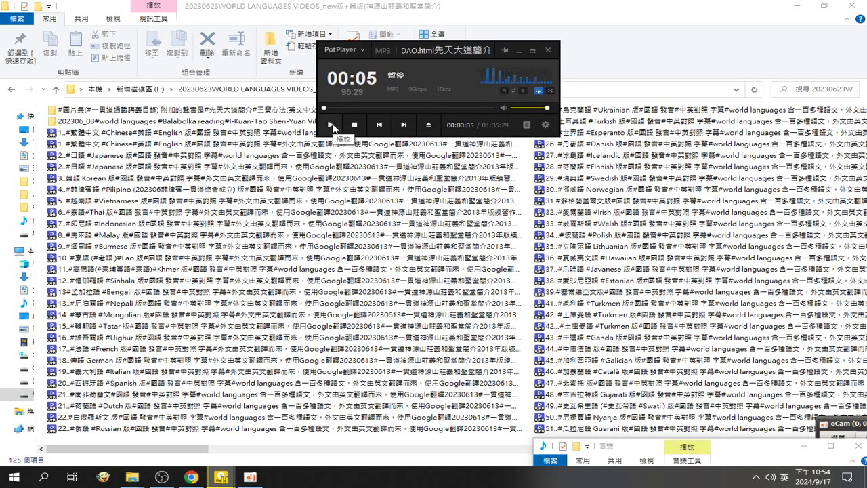
# - Resume playback of the paused audio track and minimise the player
pyautogui.click(331, 125)
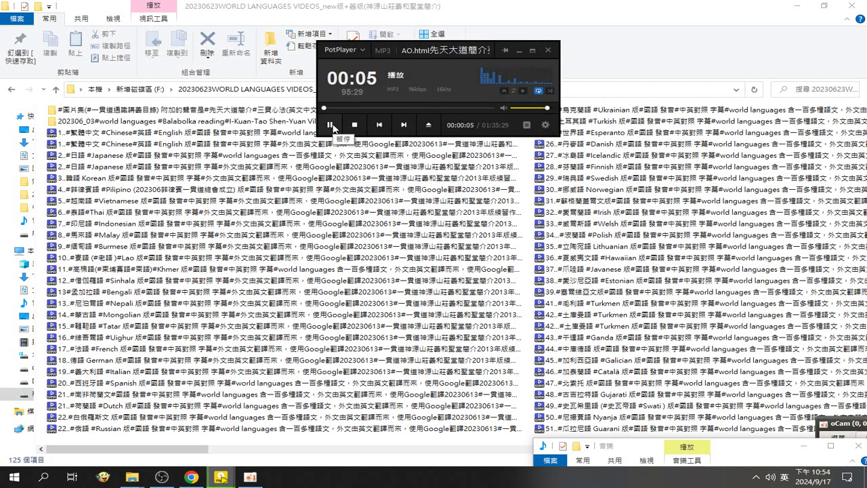
pyautogui.click(519, 51)
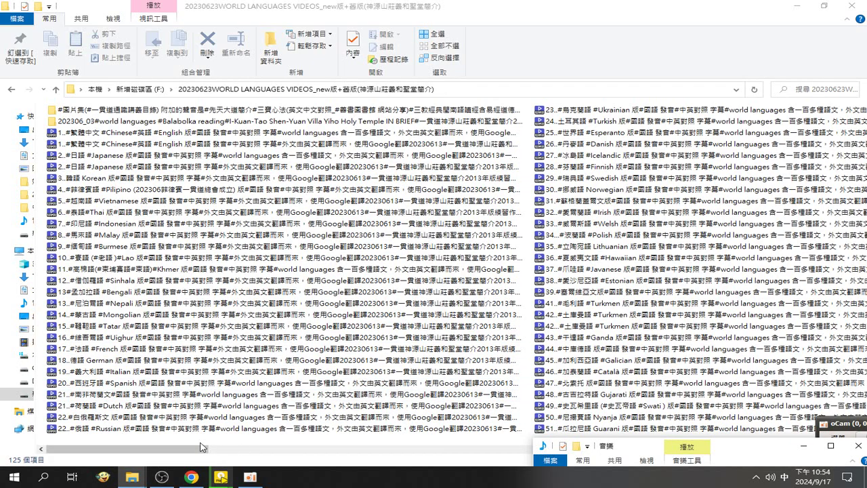
# - Look through the world-languages video folder up to its last files
pyautogui.moveTo(192, 452); pyautogui.dragTo(417, 481)
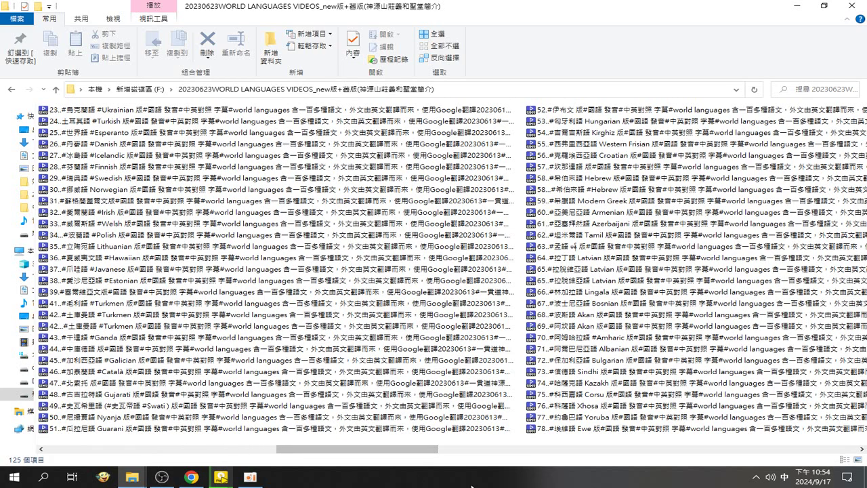
pyautogui.click(689, 455)
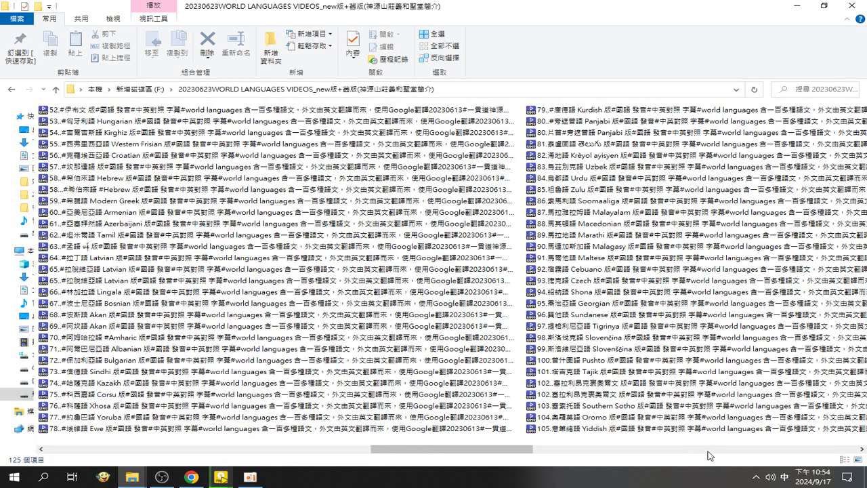
pyautogui.click(708, 451)
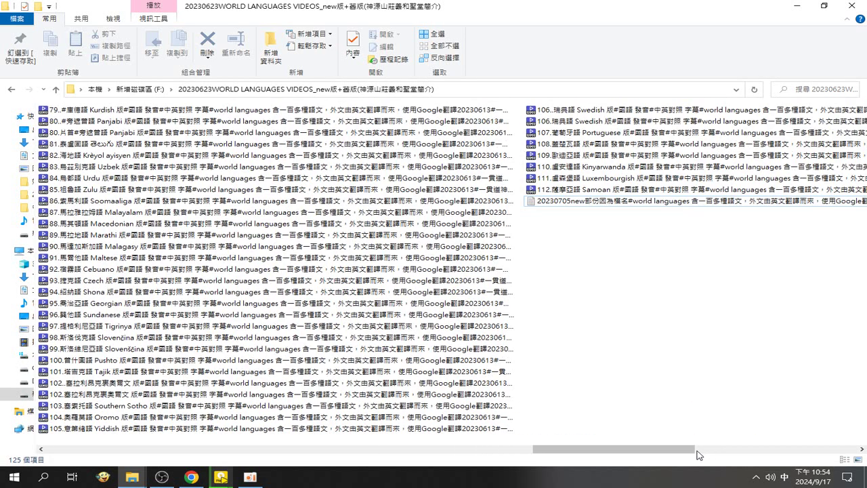
pyautogui.moveTo(664, 451); pyautogui.dragTo(720, 451)
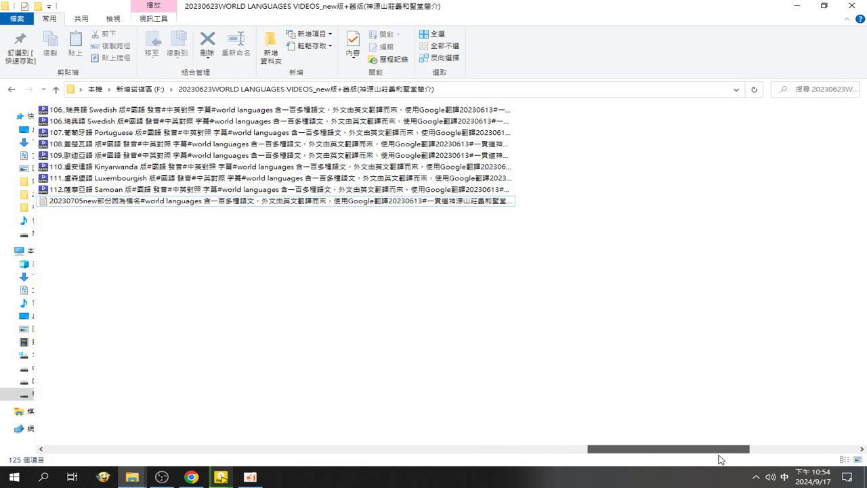
pyautogui.click(10, 478)
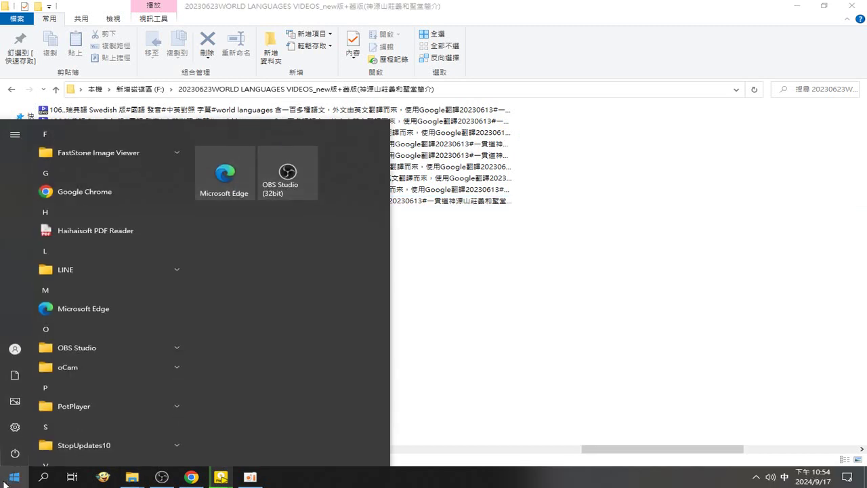
pyautogui.click(52, 464)
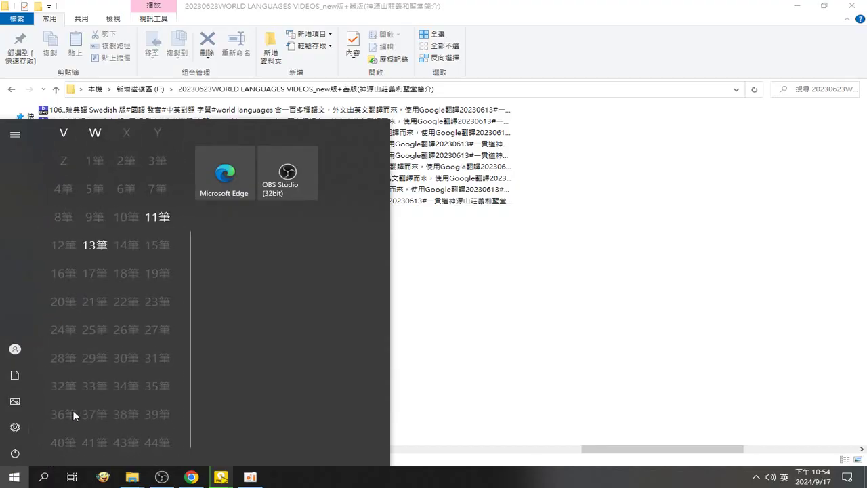
pyautogui.click(14, 476)
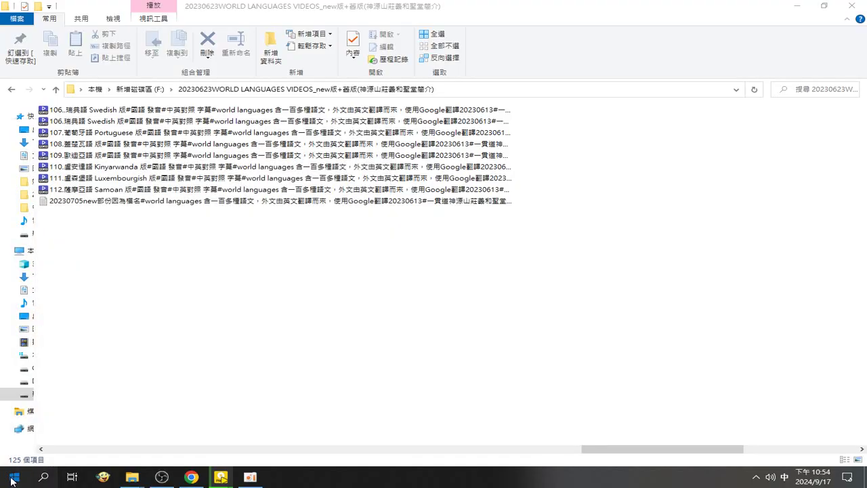
pyautogui.click(15, 474)
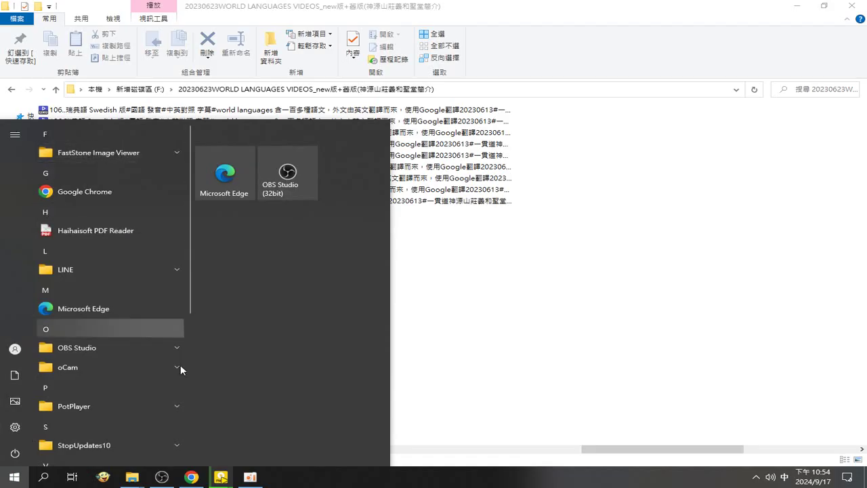
pyautogui.scroll(-5, 165, 434)
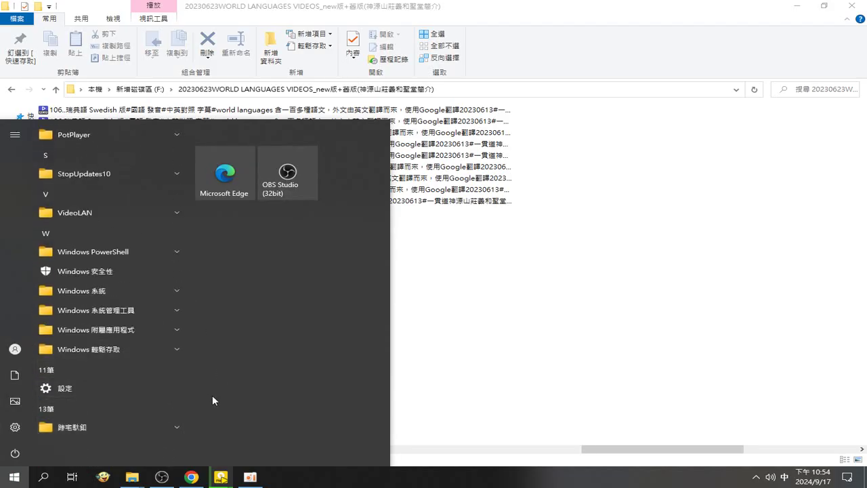
pyautogui.moveTo(133, 479)
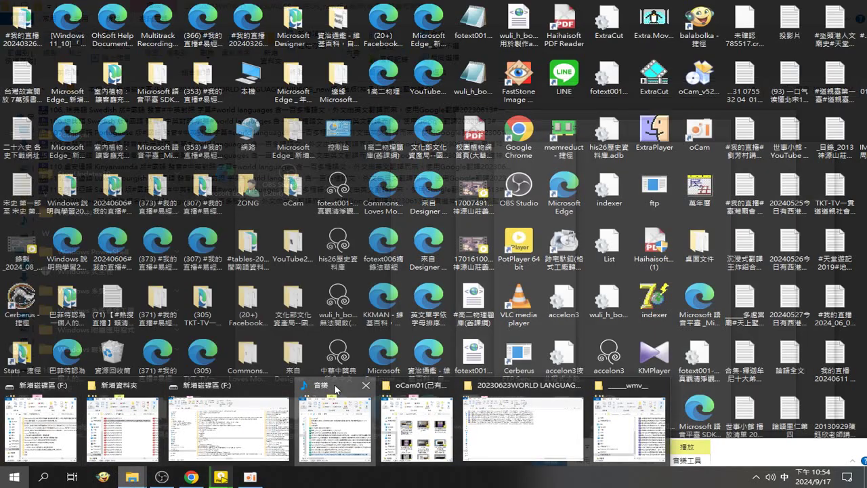
pyautogui.click(334, 383)
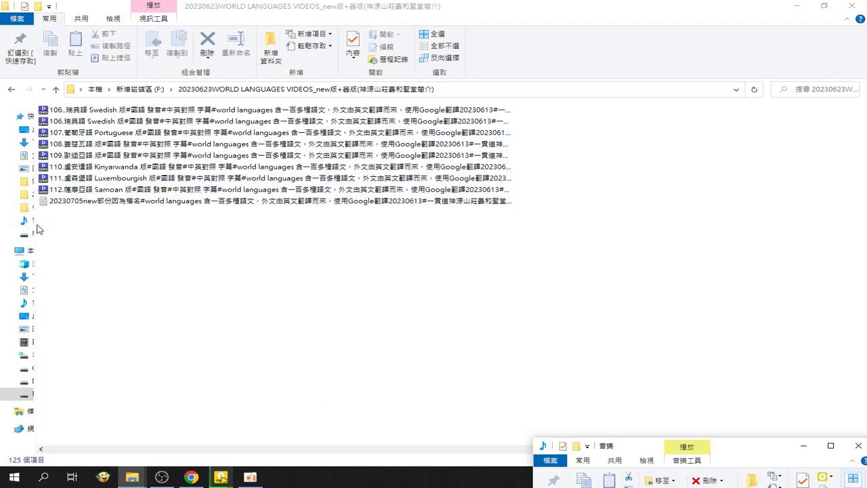
# - Widen the folder window's navigation pane so the folder names are readable, and open the Desktop (桌面) folder
pyautogui.moveTo(35, 225); pyautogui.dragTo(275, 232)
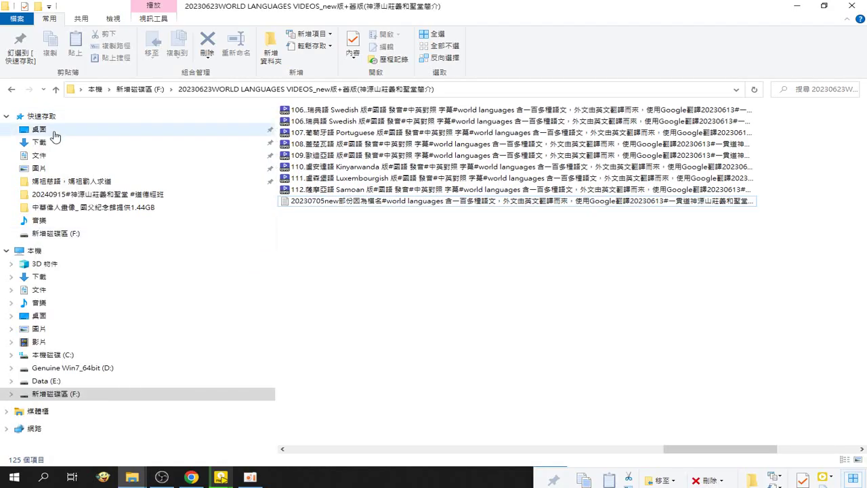
pyautogui.click(49, 133)
# - Find the Cerberus shortcut (Cerberus - 捷徑) among the Desktop files and launch it
pyautogui.scroll(-3, 407, 407)
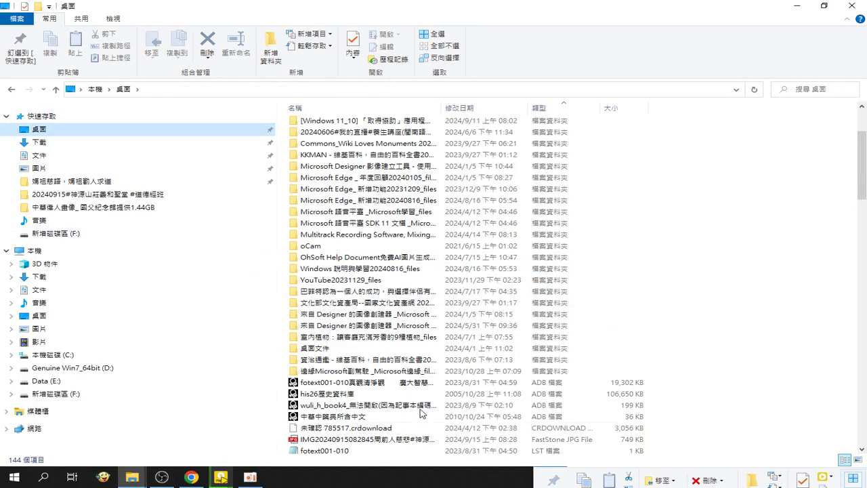
pyautogui.scroll(3, 379, 414)
pyautogui.scroll(-1, 406, 420)
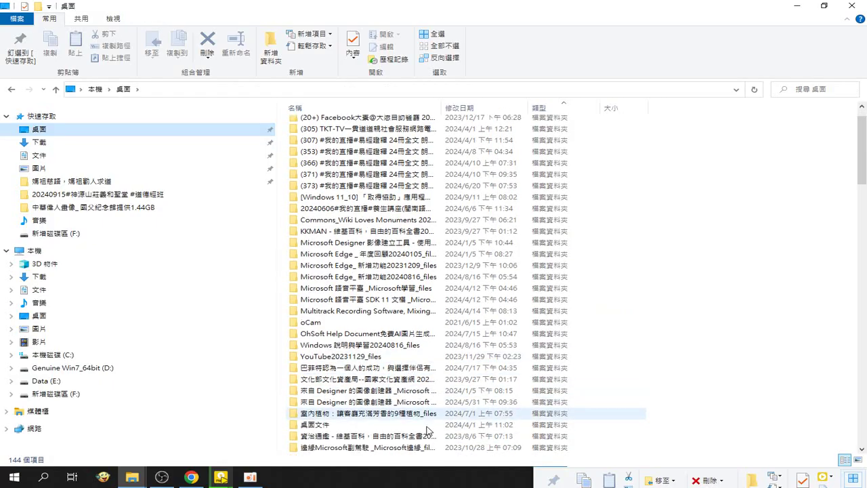
pyautogui.scroll(-4, 434, 428)
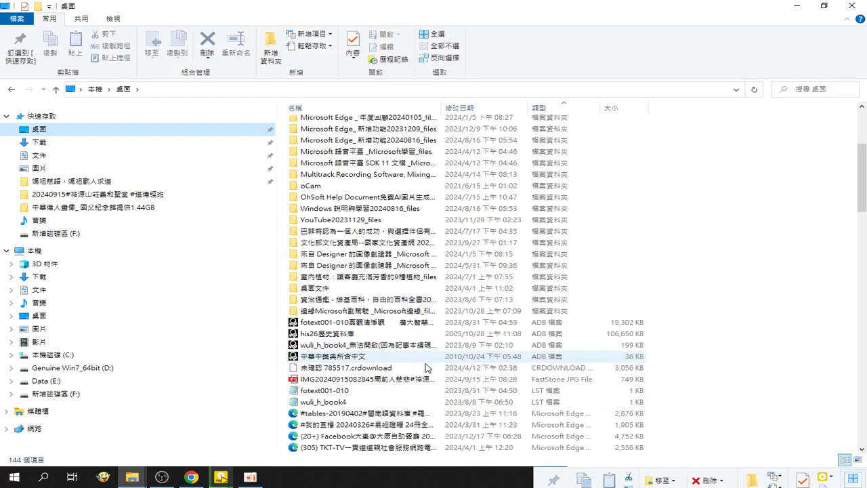
pyautogui.scroll(-4, 426, 367)
pyautogui.scroll(-1, 466, 325)
pyautogui.scroll(1, 466, 328)
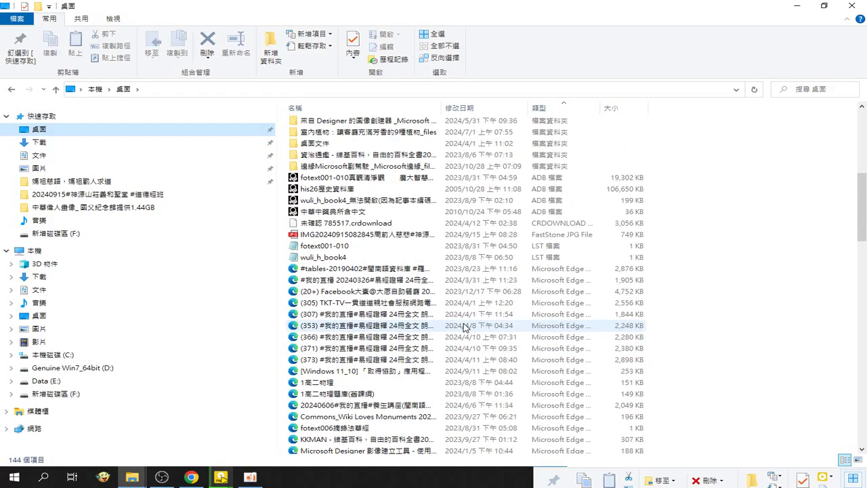
pyautogui.scroll(-1, 623, 278)
pyautogui.moveTo(862, 190); pyautogui.dragTo(862, 344)
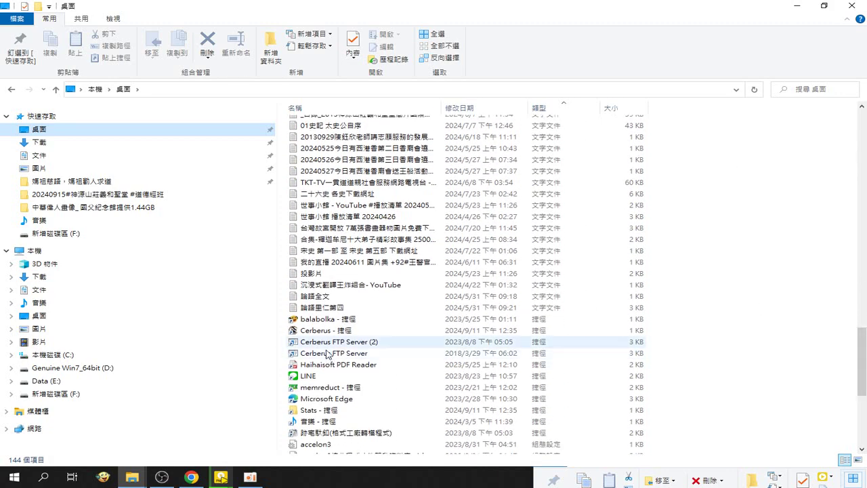
pyautogui.doubleClick(309, 330)
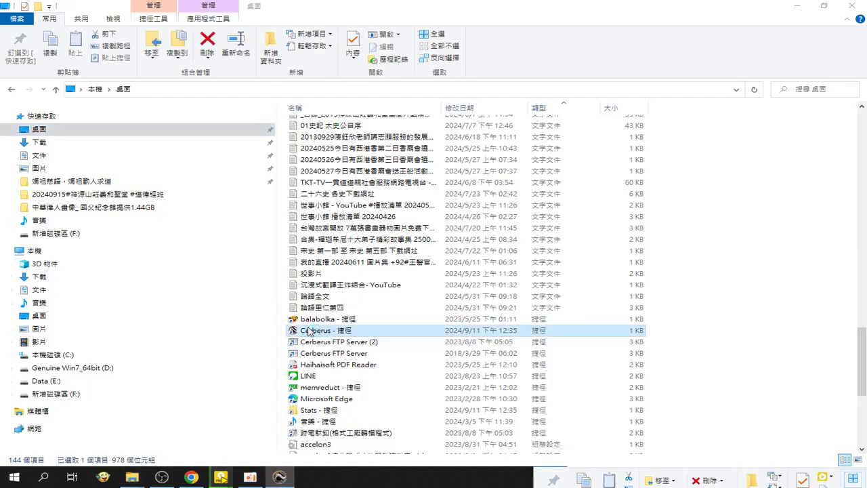
# - Try to bring the running Cerberus window to the front, moving the Music (音樂) folder window out of the way
pyautogui.rightClick(281, 479)
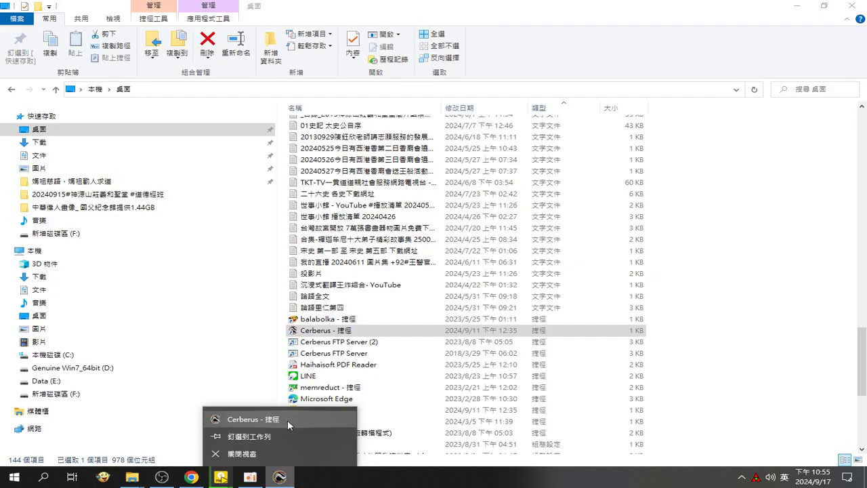
pyautogui.rightClick(281, 478)
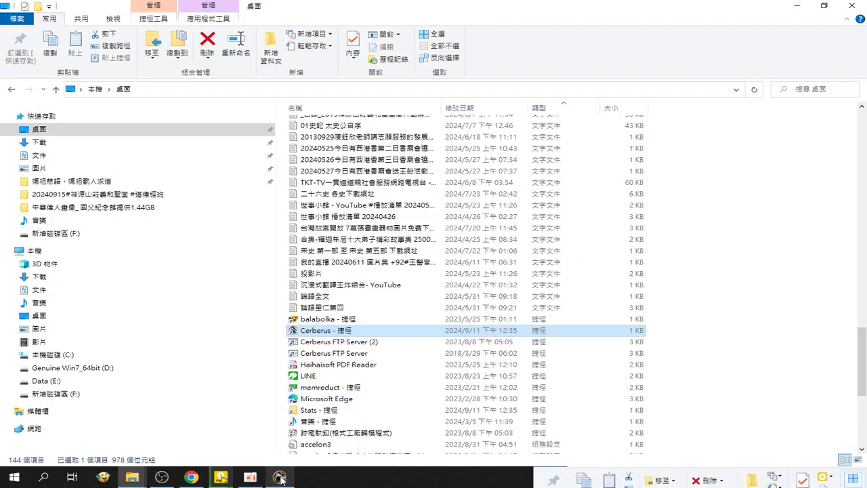
pyautogui.rightClick(281, 479)
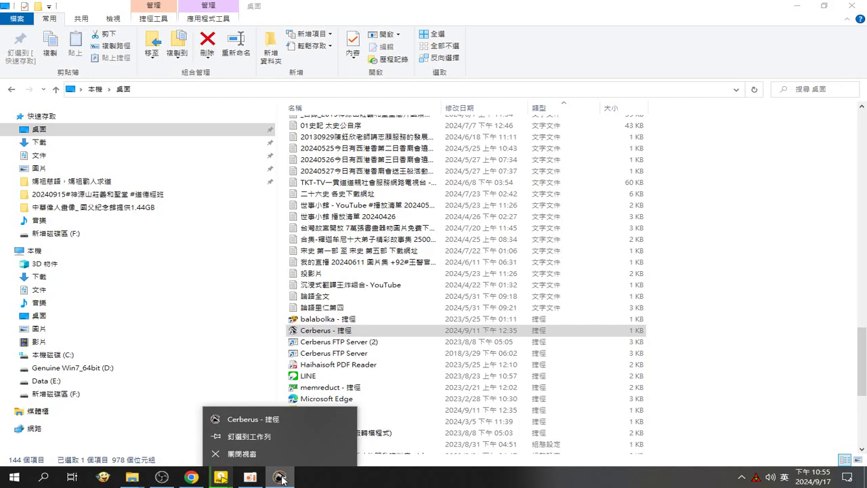
pyautogui.rightClick(284, 478)
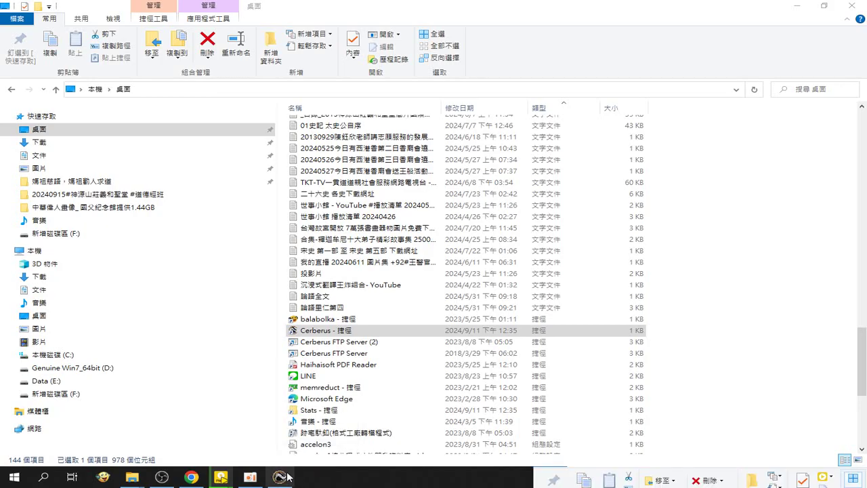
pyautogui.moveTo(287, 475)
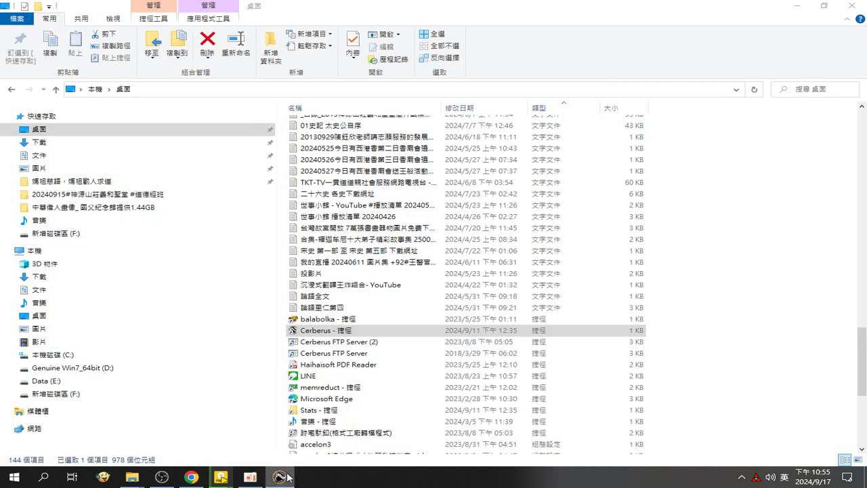
pyautogui.rightClick(287, 476)
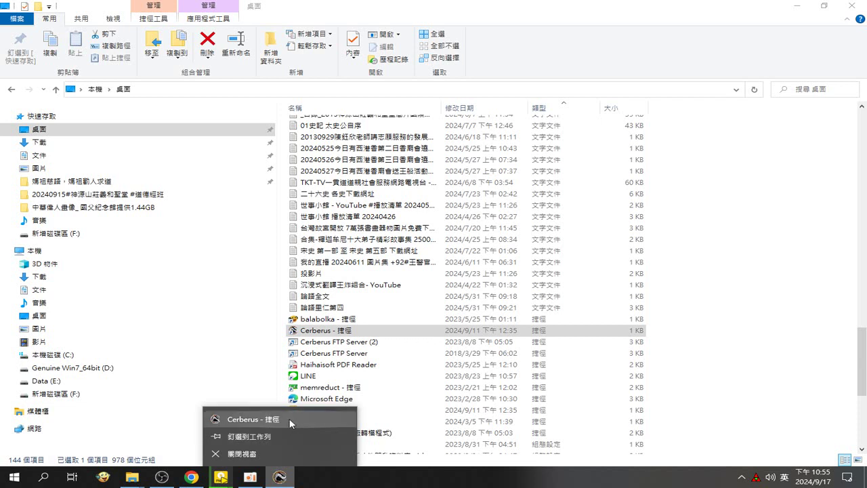
pyautogui.click(283, 478)
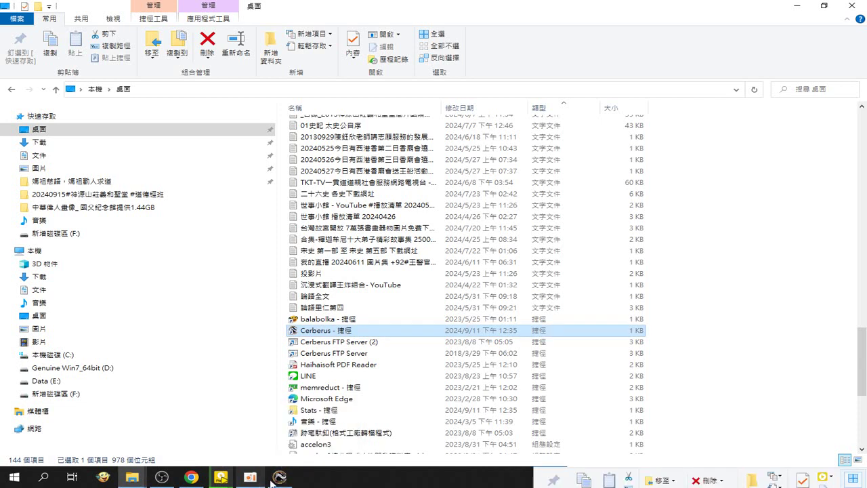
pyautogui.moveTo(281, 478)
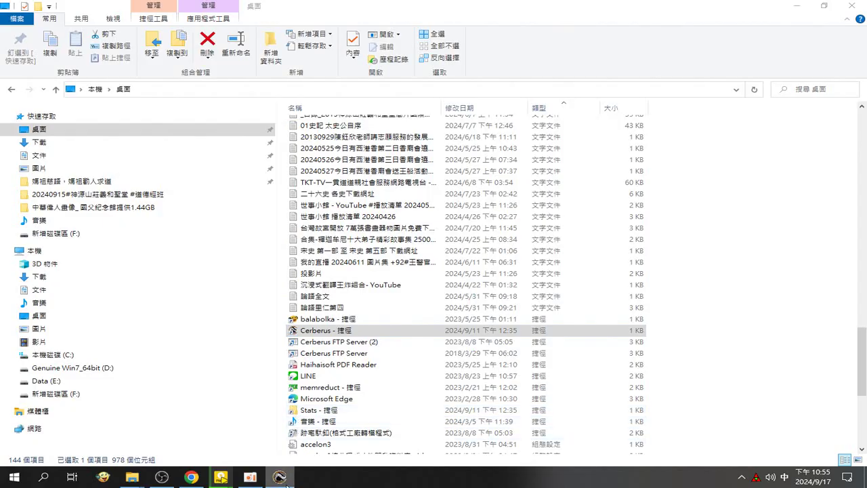
pyautogui.click(271, 479)
pyautogui.moveTo(286, 480)
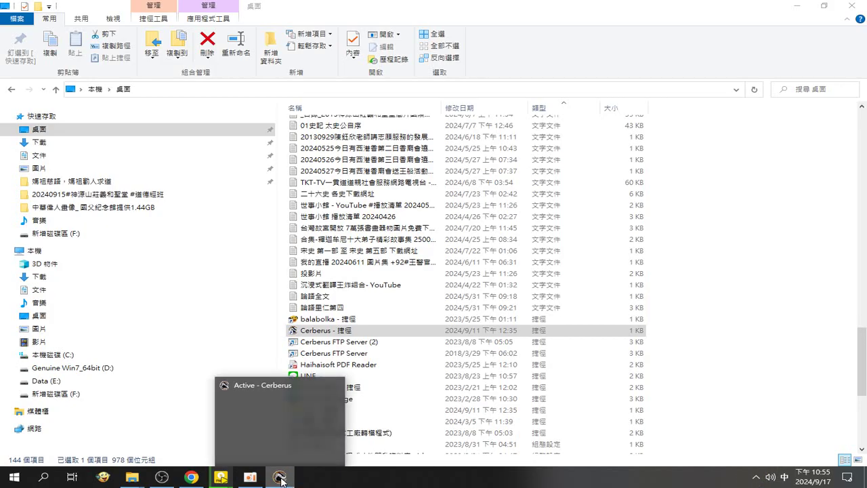
pyautogui.rightClick(279, 477)
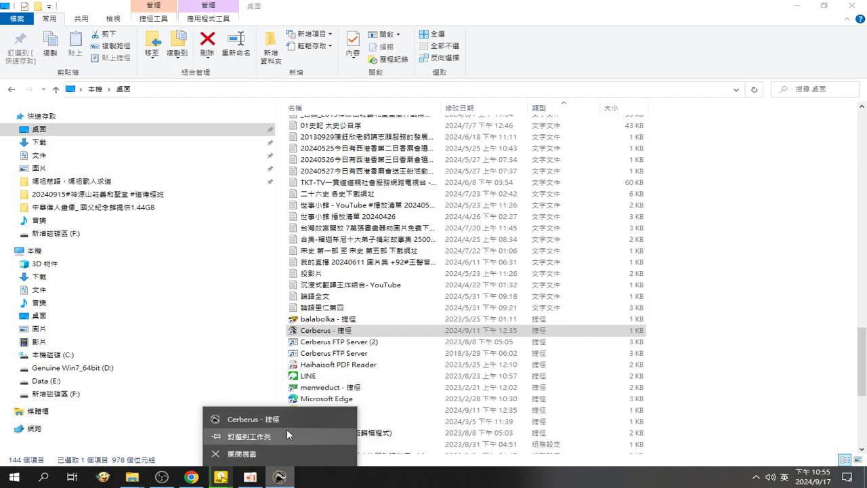
pyautogui.click(281, 479)
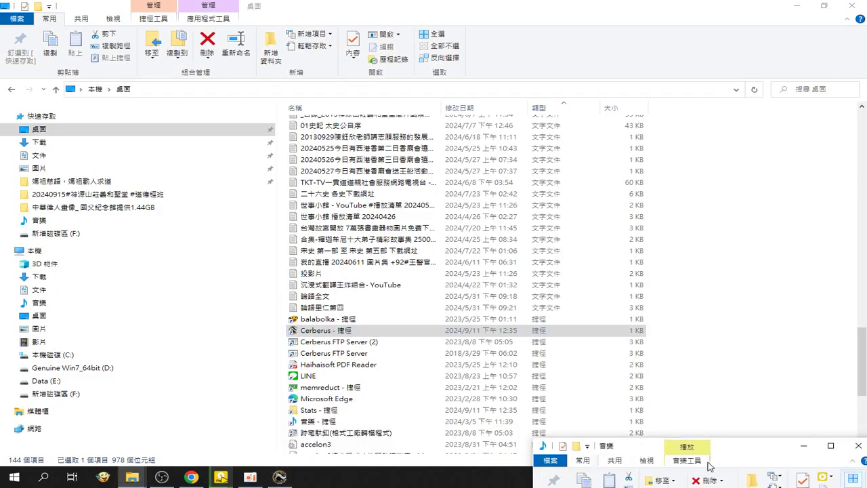
pyautogui.moveTo(705, 444); pyautogui.dragTo(583, 469)
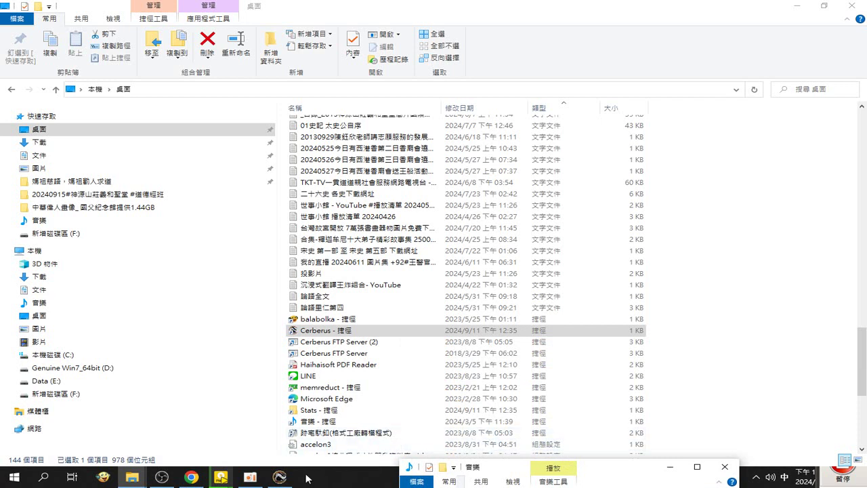
pyautogui.moveTo(277, 479)
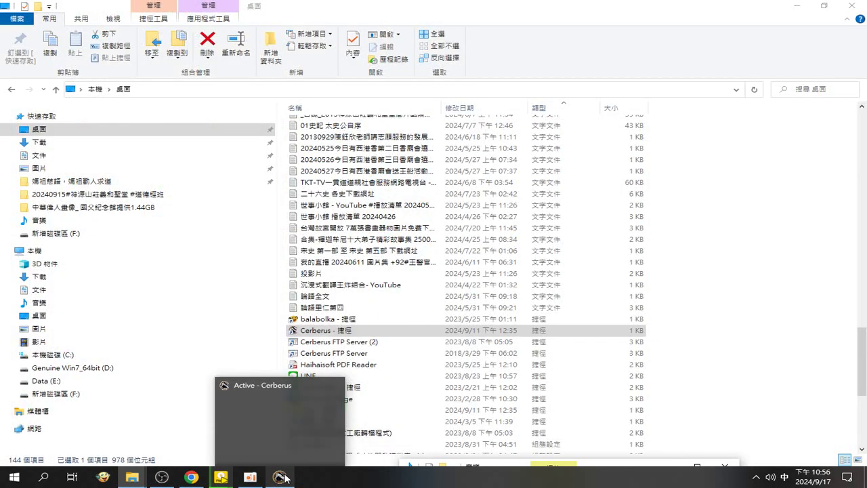
# - Start compatibility troubleshooting (疑難排解相容性) for the Cerberus shortcut in the Desktop folder
pyautogui.rightClick(351, 331)
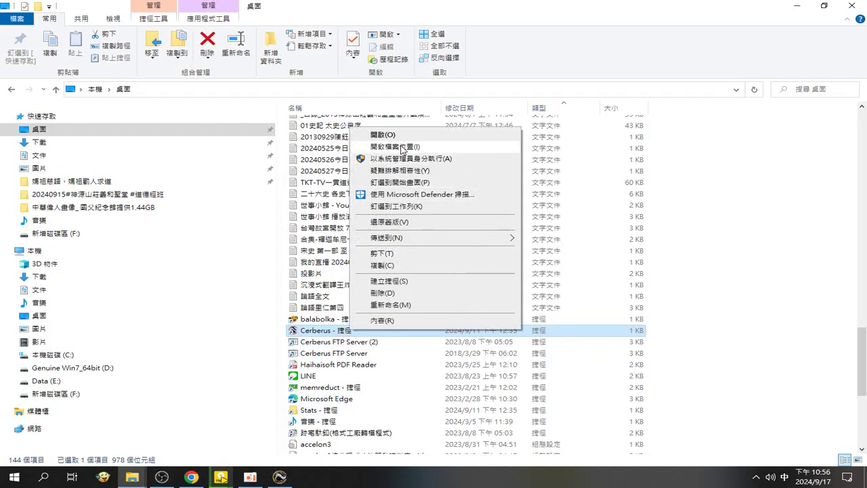
pyautogui.click(430, 170)
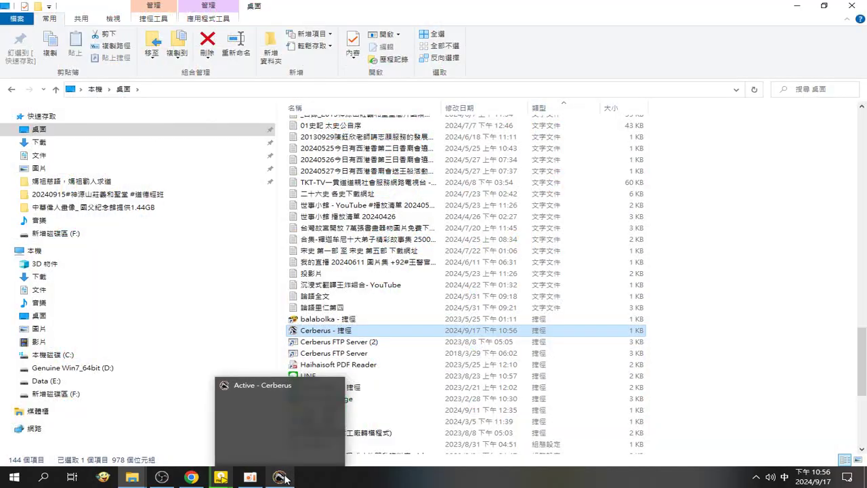
# - Start Internet Explorer from the Windows accessories (Windows 附屬應用程式) group of installed programs
pyautogui.click(15, 482)
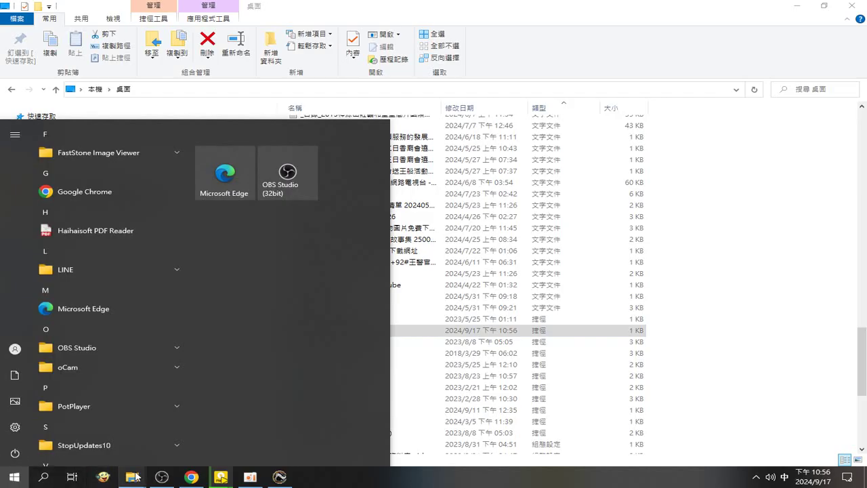
pyautogui.click(172, 447)
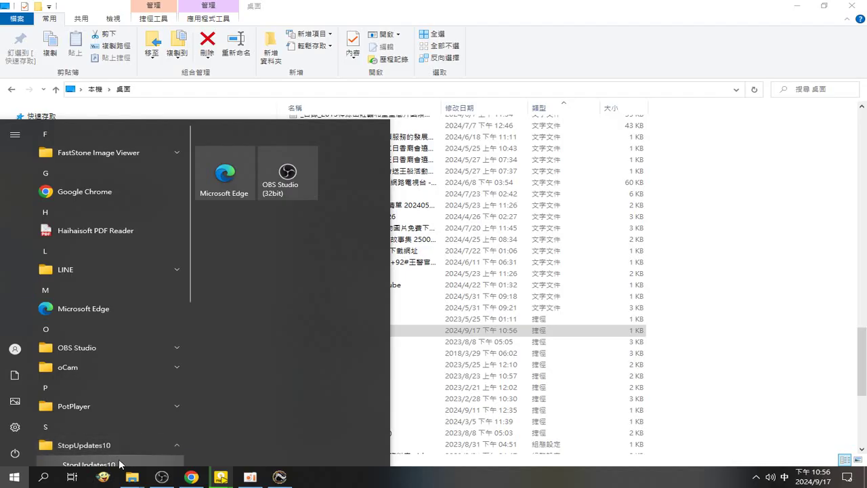
pyautogui.scroll(-5, 136, 431)
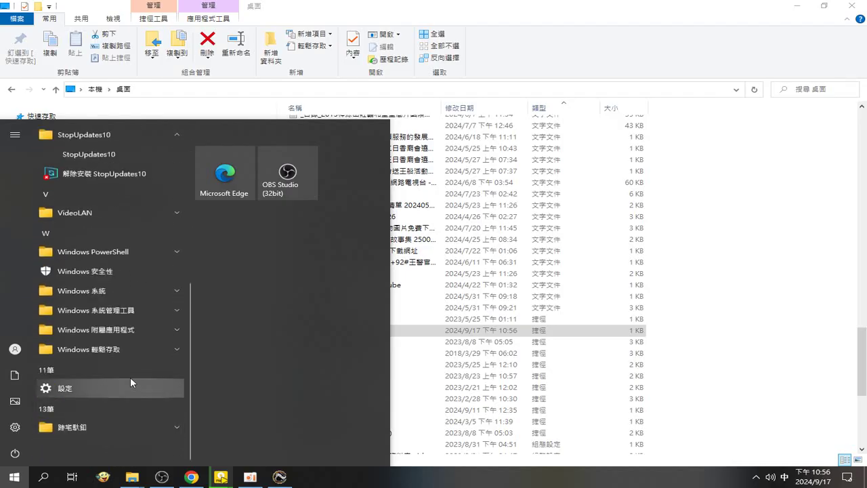
pyautogui.scroll(1, 130, 384)
pyautogui.scroll(-1, 136, 399)
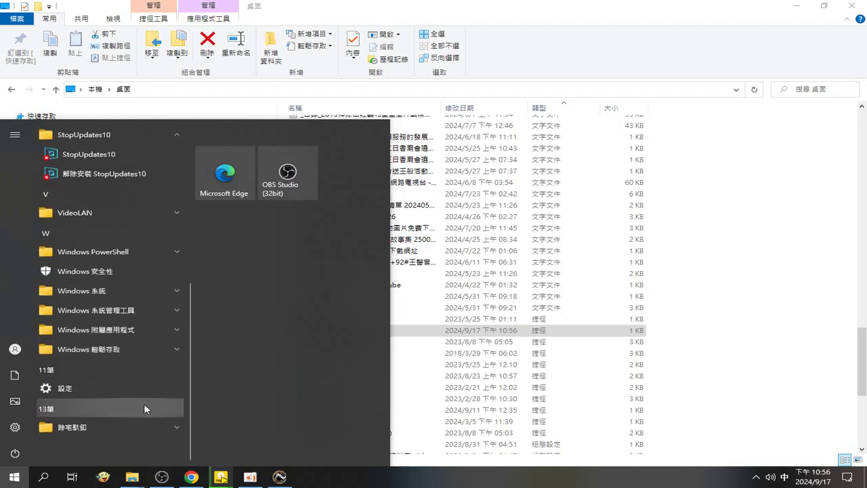
pyautogui.click(124, 331)
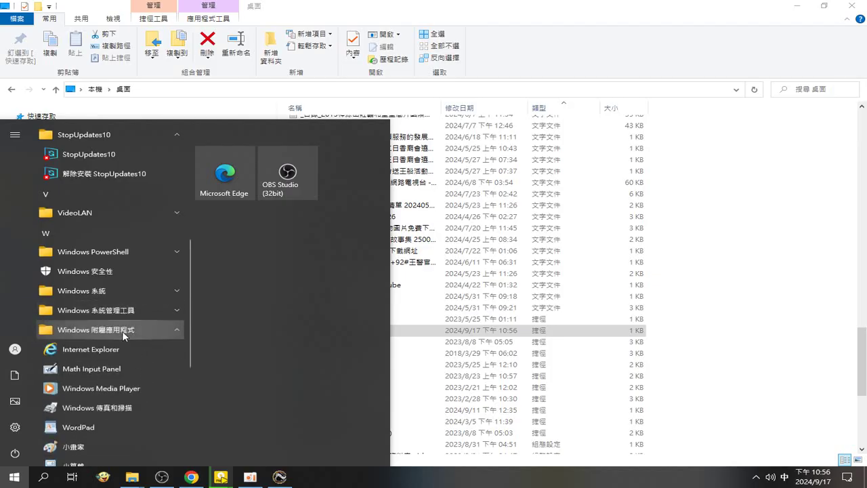
pyautogui.click(108, 356)
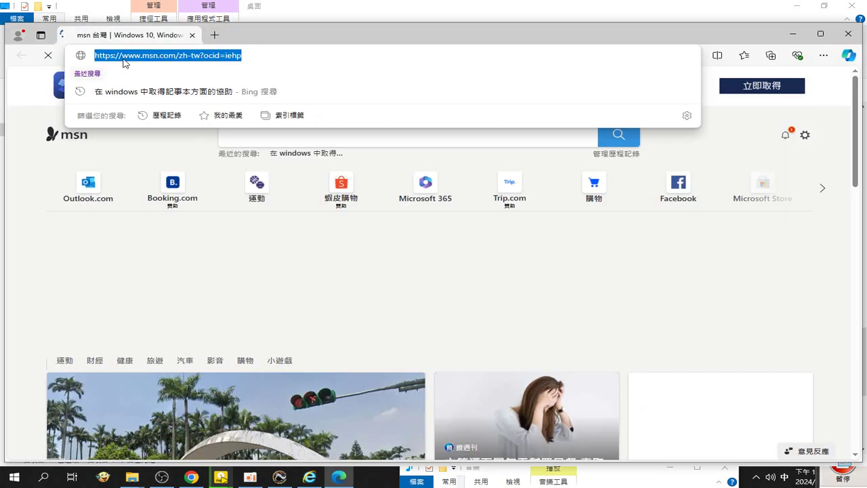
pyautogui.click(124, 57)
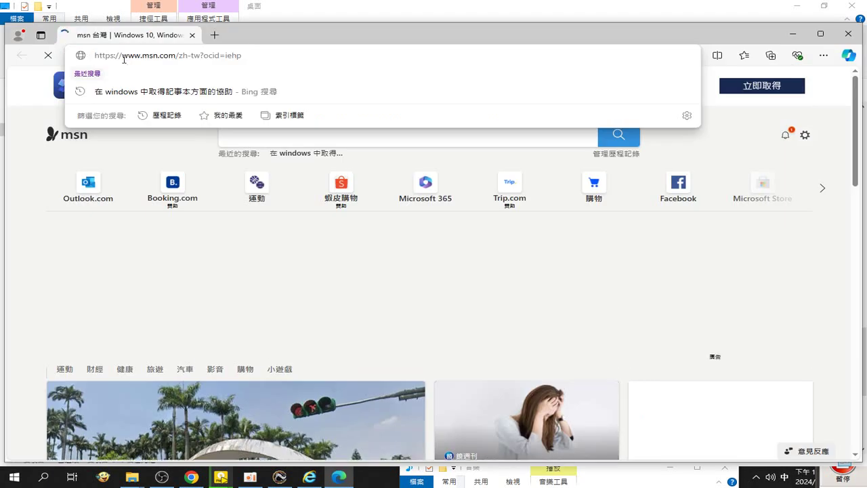
pyautogui.moveTo(122, 57); pyautogui.dragTo(269, 61)
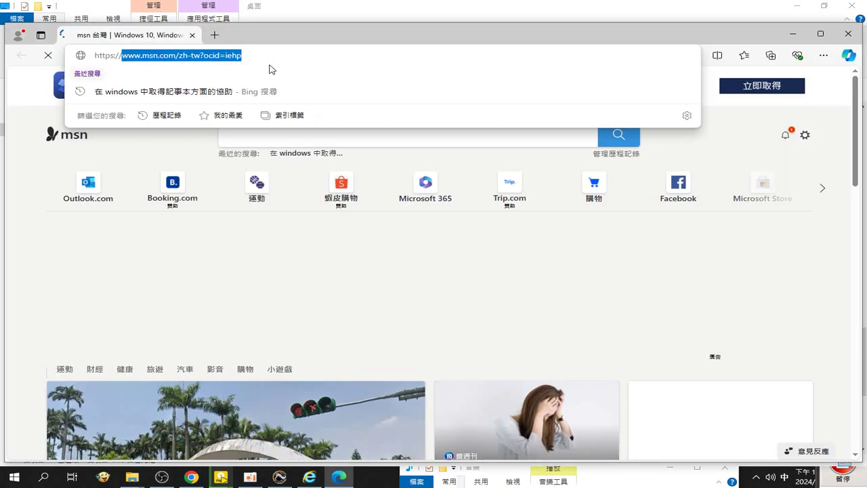
pyautogui.write('1')
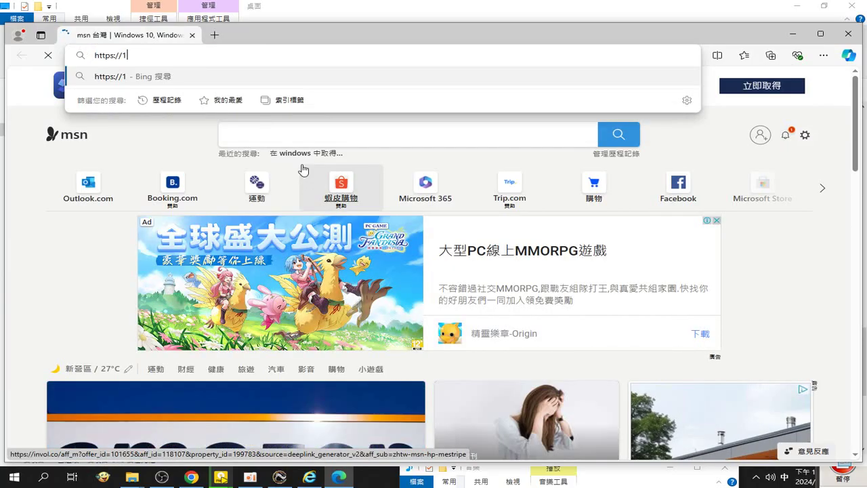
pyautogui.write('27.')
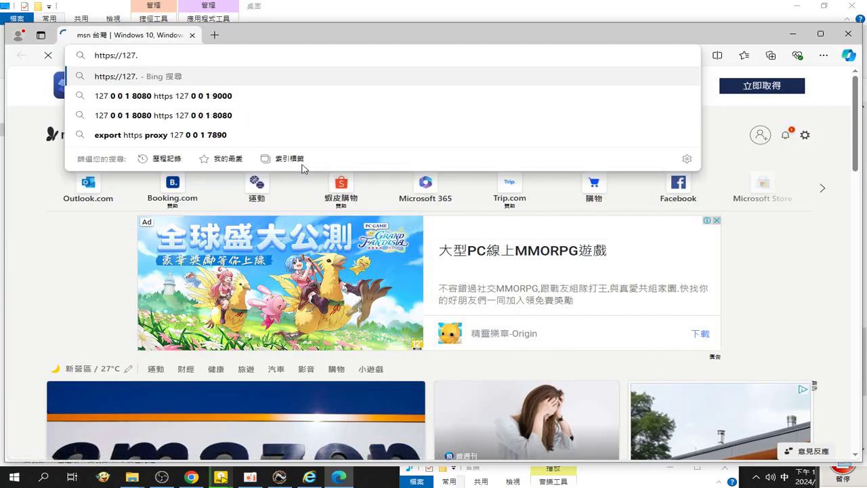
pyautogui.write('0.0.1')
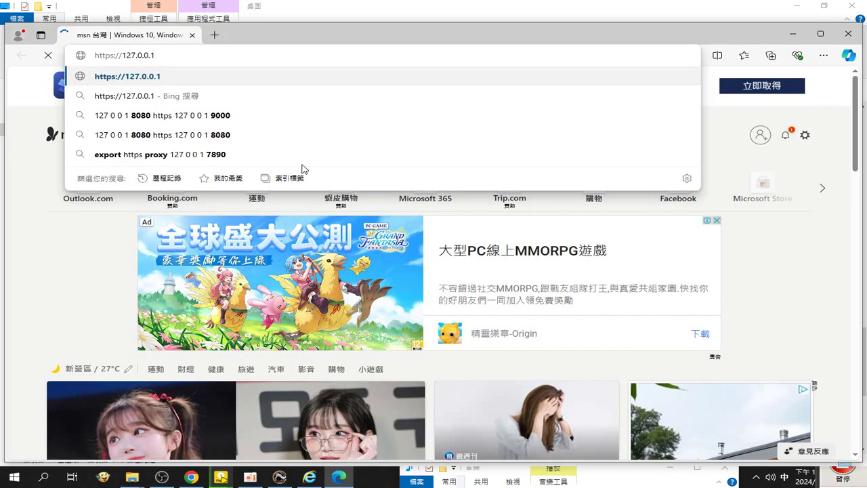
pyautogui.click(162, 76)
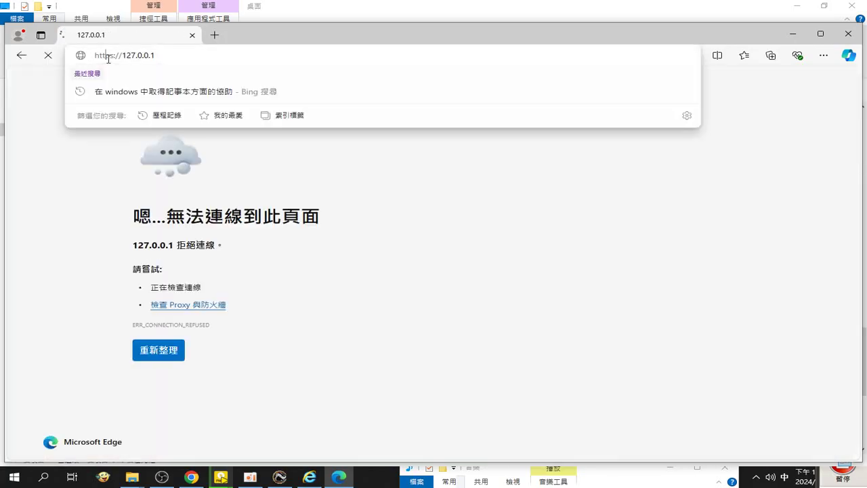
# - Change the address to ftp://127.0.0.1 and allow the site to open in Internet Explorer
pyautogui.click(108, 59)
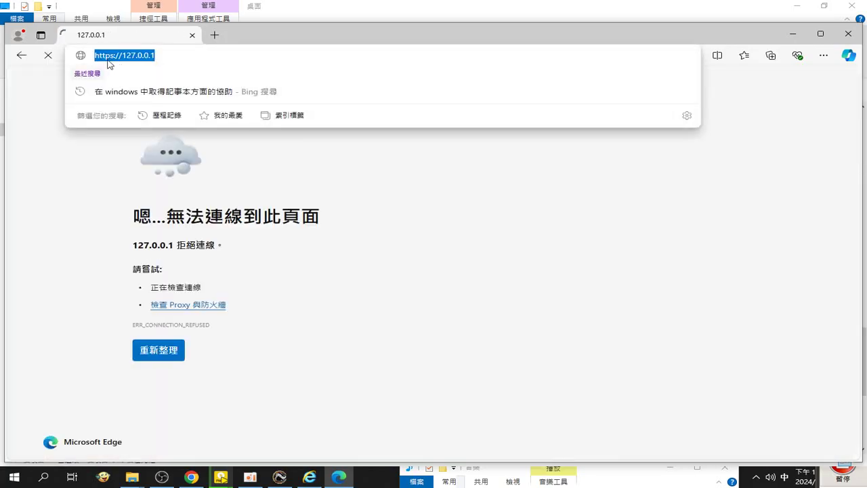
pyautogui.moveTo(104, 58); pyautogui.dragTo(93, 57)
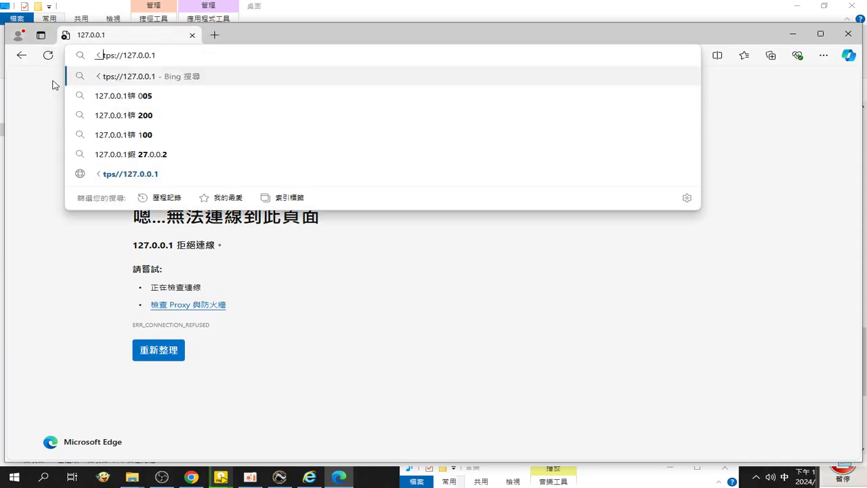
pyautogui.write('<')
pyautogui.press('BackSpace')
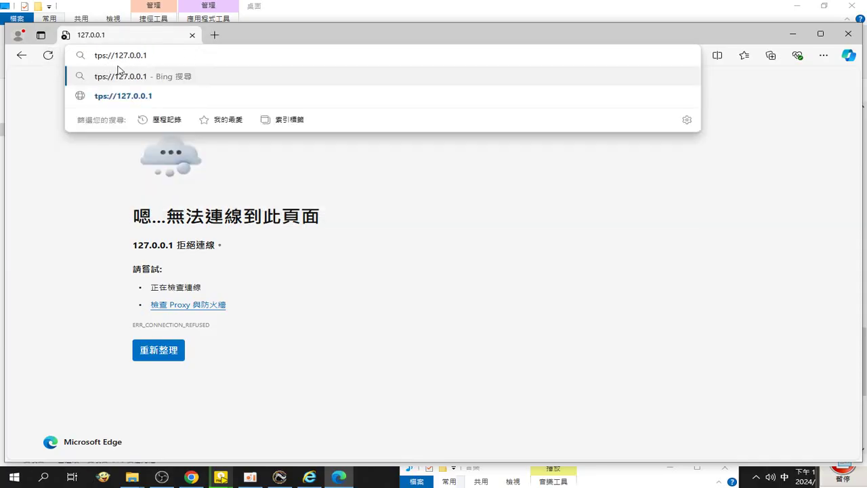
pyautogui.click(97, 57)
pyautogui.write('f')
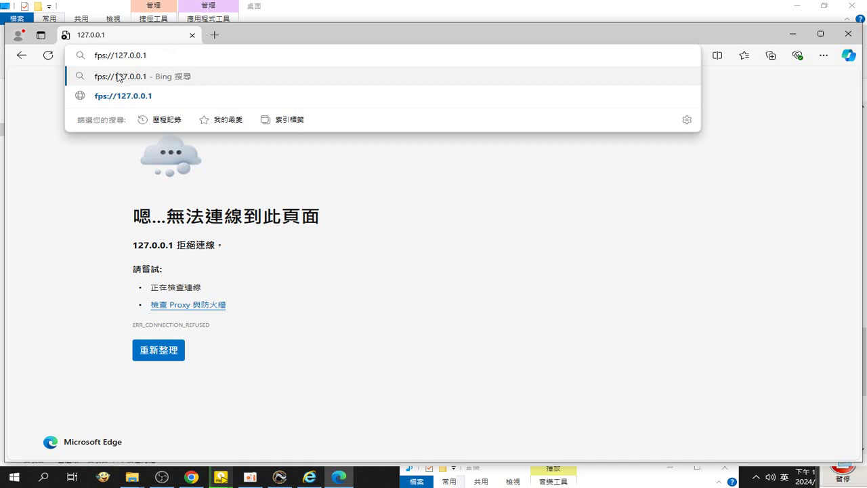
pyautogui.press('Delete')
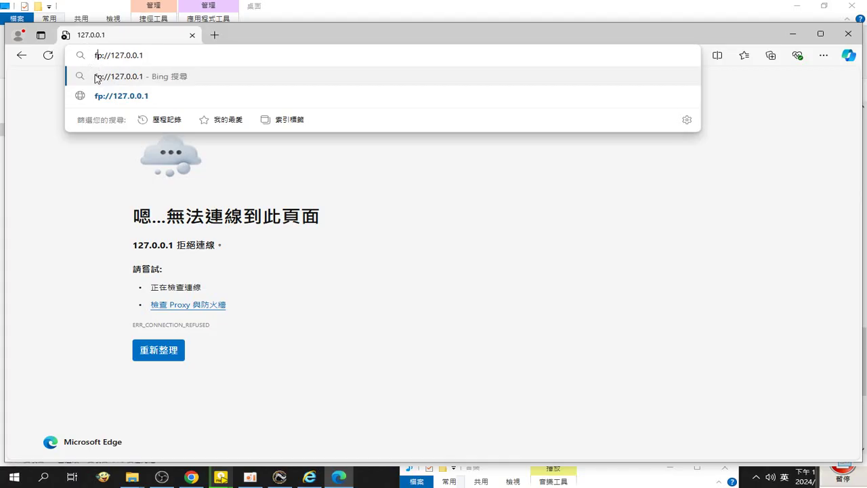
pyautogui.write('t')
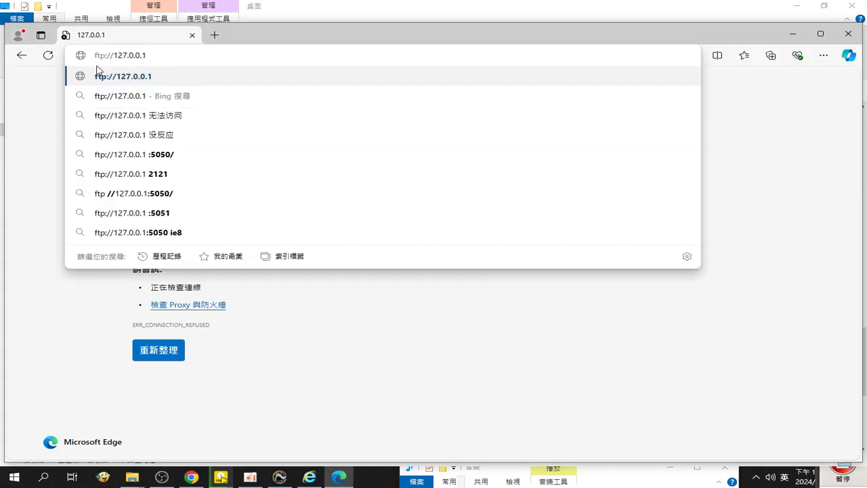
pyautogui.click(156, 82)
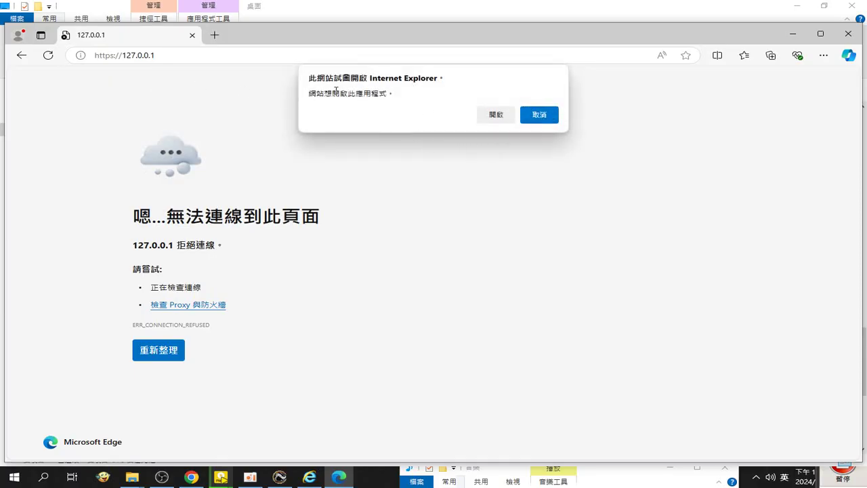
pyautogui.click(496, 118)
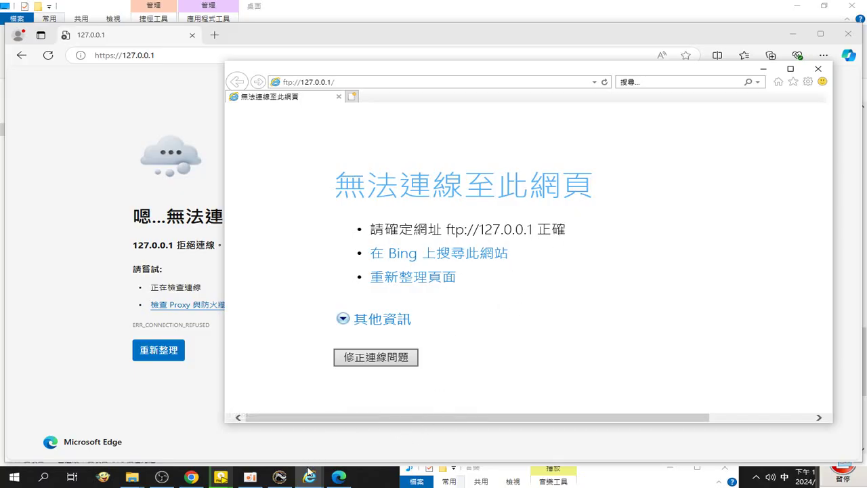
# - Try to launch Cerberus again from its running program entry and show its window
pyautogui.moveTo(285, 482)
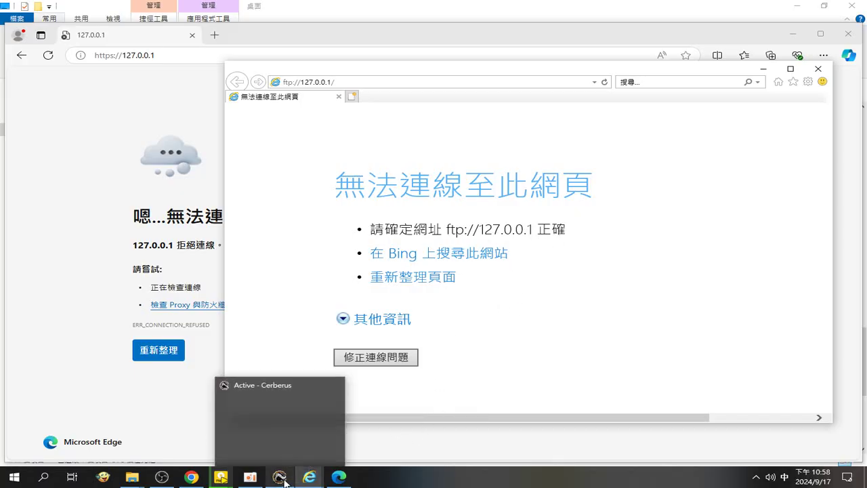
pyautogui.rightClick(282, 481)
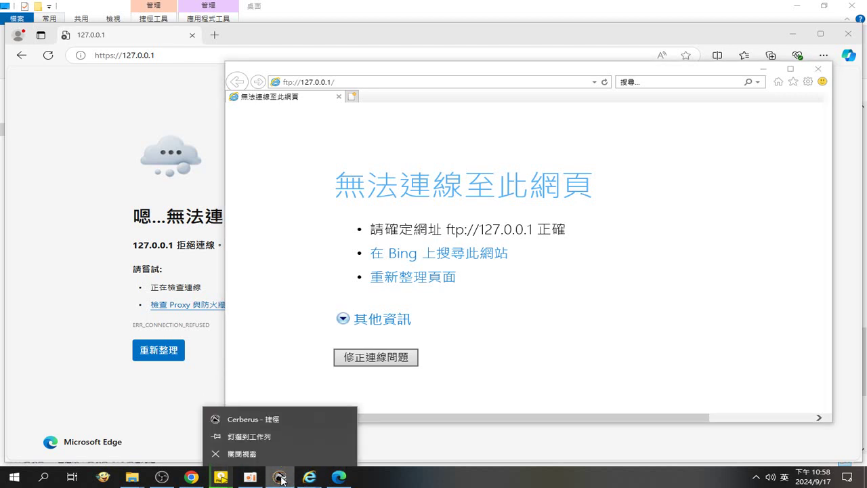
pyautogui.click(290, 420)
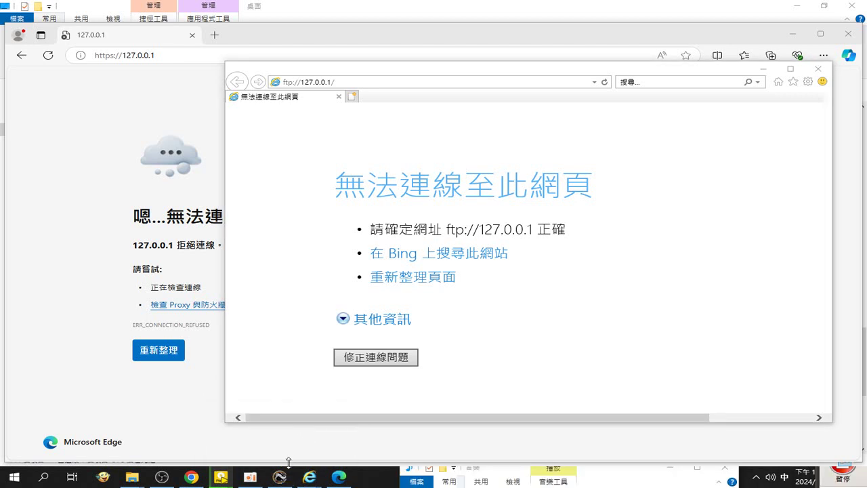
pyautogui.moveTo(279, 479)
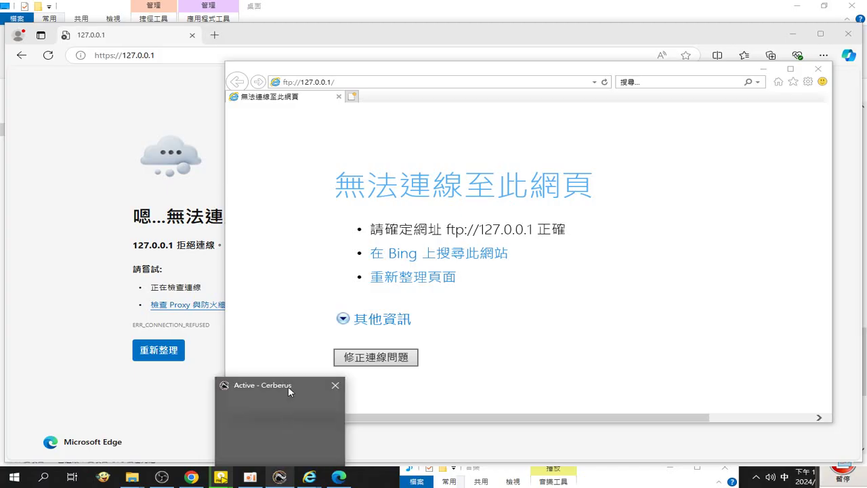
pyautogui.moveTo(292, 383)
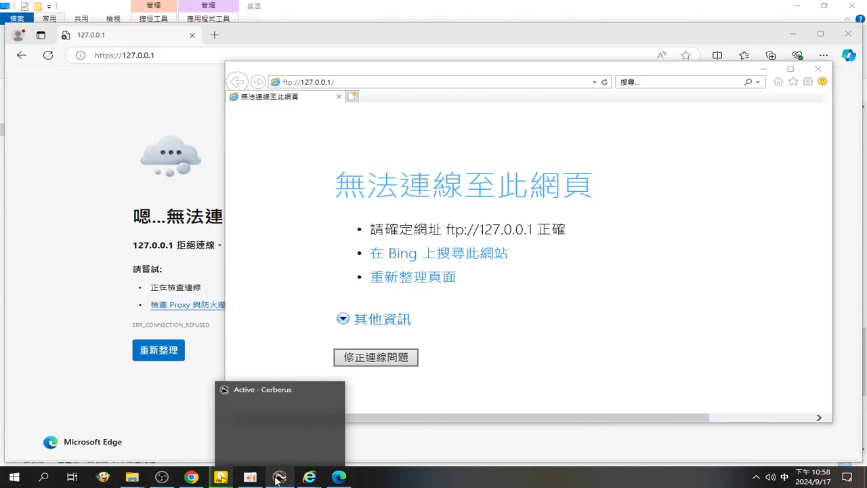
pyautogui.rightClick(276, 480)
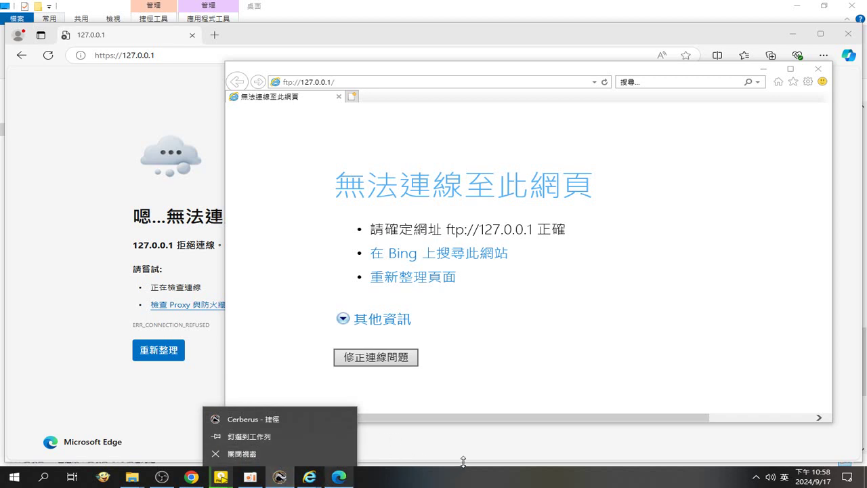
# - Open drive C: in the 新增資料夾 folder window and widen its file list to find the Cerberus folder
pyautogui.click(125, 482)
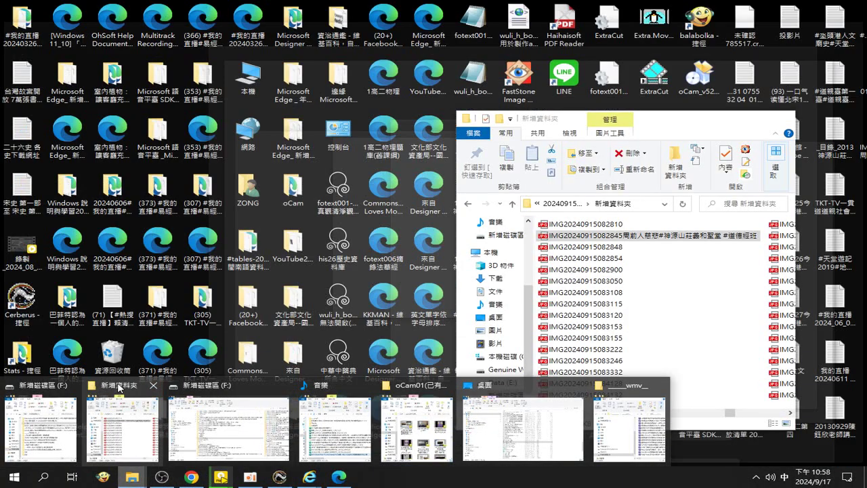
pyautogui.click(122, 420)
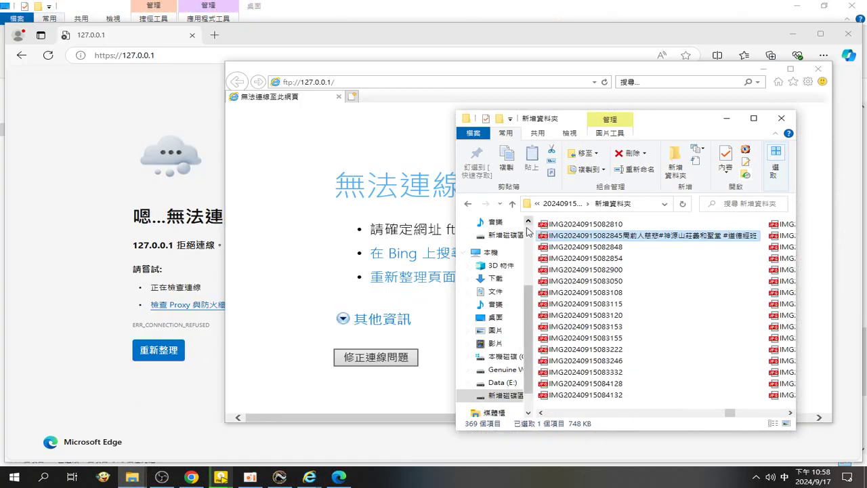
pyautogui.click(513, 360)
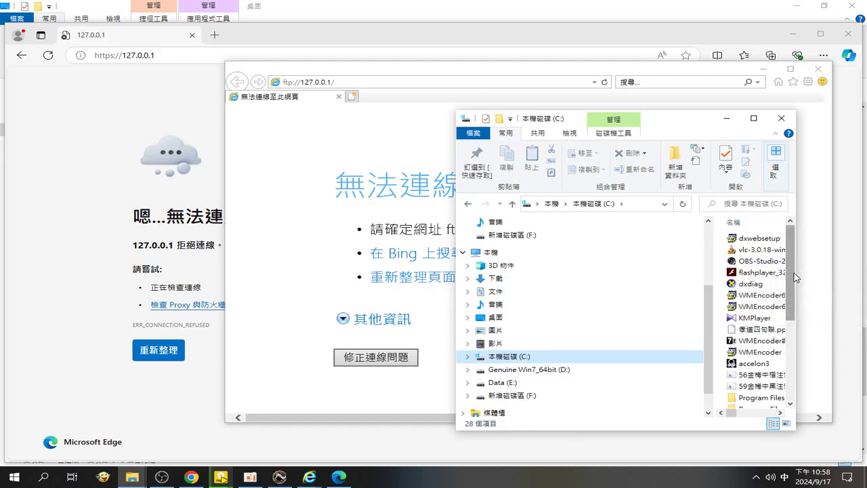
pyautogui.moveTo(797, 278); pyautogui.dragTo(835, 279)
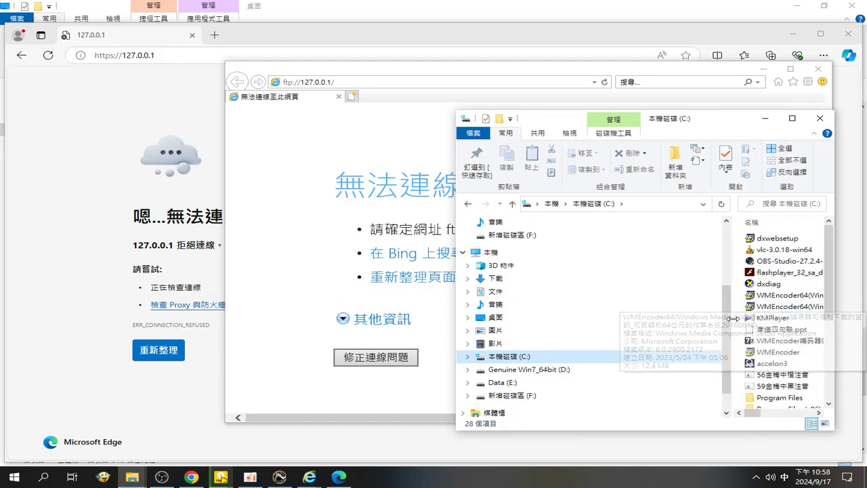
pyautogui.moveTo(734, 279); pyautogui.dragTo(660, 279)
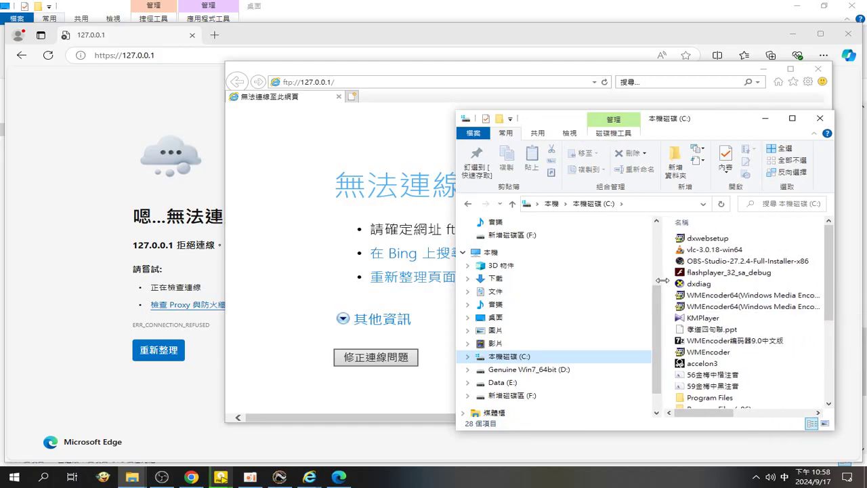
pyautogui.scroll(-4, 736, 321)
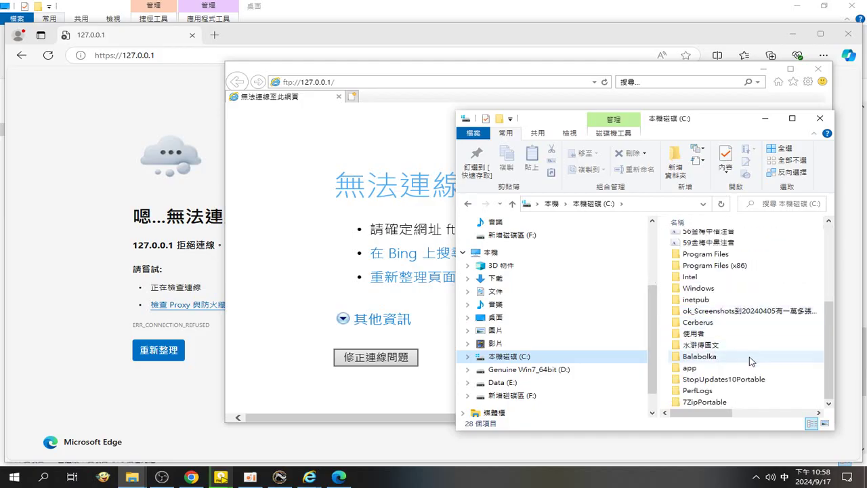